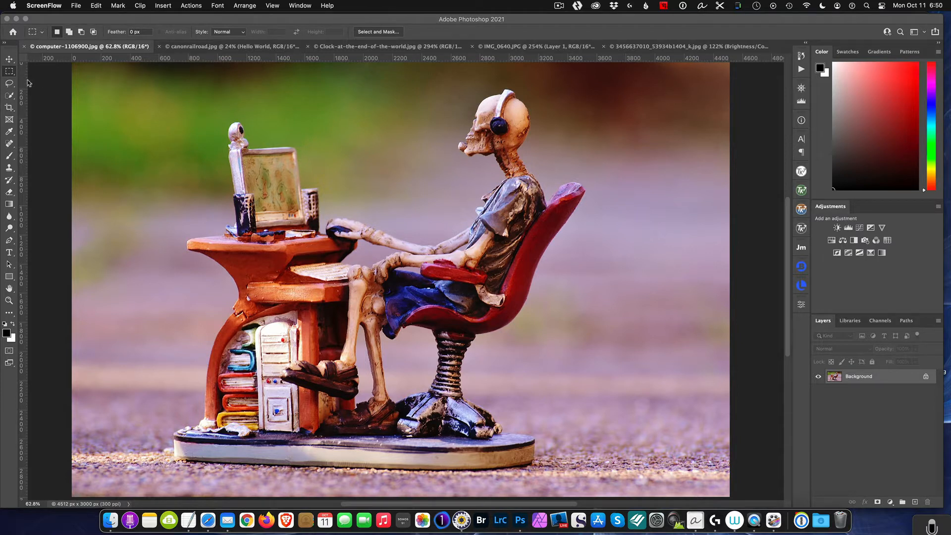
# Make a rectangular marquee selection from above the computer to the chair, clear it, undo the clearing, and deselect it.
pyautogui.click(11, 72)
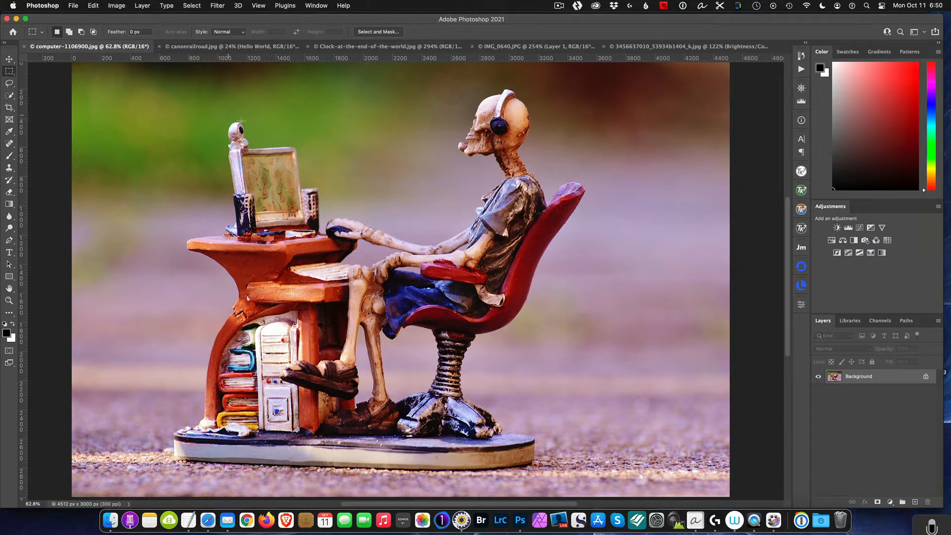
pyautogui.moveTo(176, 106); pyautogui.dragTo(590, 340)
pyautogui.click(500, 129)
pyautogui.press('super+z')
pyautogui.click(201, 8)
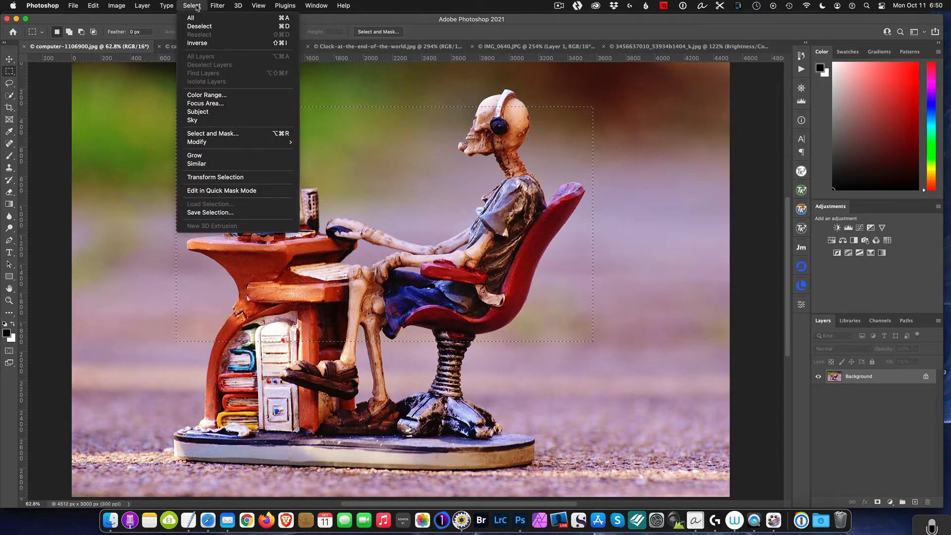
pyautogui.click(204, 28)
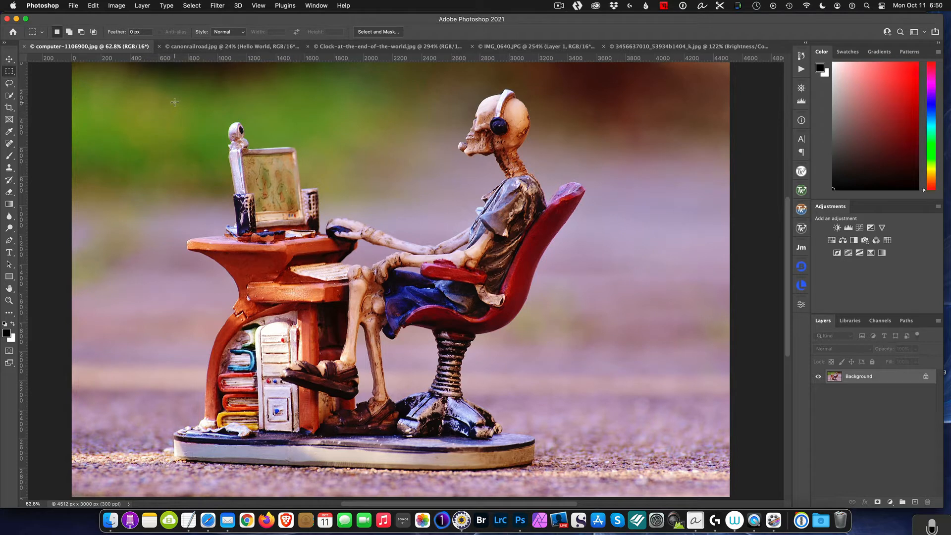
# Make trial rectangular marquee selections around the skeleton and the computer, deselecting after each trial.
pyautogui.moveTo(175, 100); pyautogui.dragTo(579, 281)
pyautogui.press('super+d')
pyautogui.moveTo(151, 98); pyautogui.dragTo(326, 193)
pyautogui.moveTo(391, 185); pyautogui.dragTo(546, 170)
pyautogui.press('super+d')
# Select the whole figurine with a rectangular marquee, clear the selection, reselect it, and deselect it again.
pyautogui.moveTo(174, 96); pyautogui.dragTo(599, 485)
pyautogui.click(480, 292)
pyautogui.press('super+shift+d')
pyautogui.press('super+d')
# In canonrailroad.jpg, select the Hello World text and try font sizes of 8 pt, 18 pt and 72 pt.
pyautogui.click(260, 49)
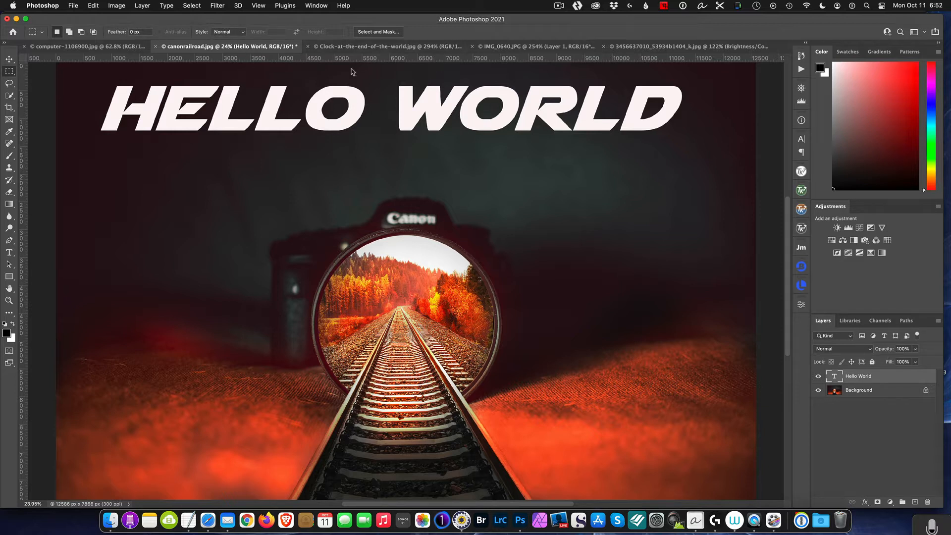
pyautogui.doubleClick(834, 379)
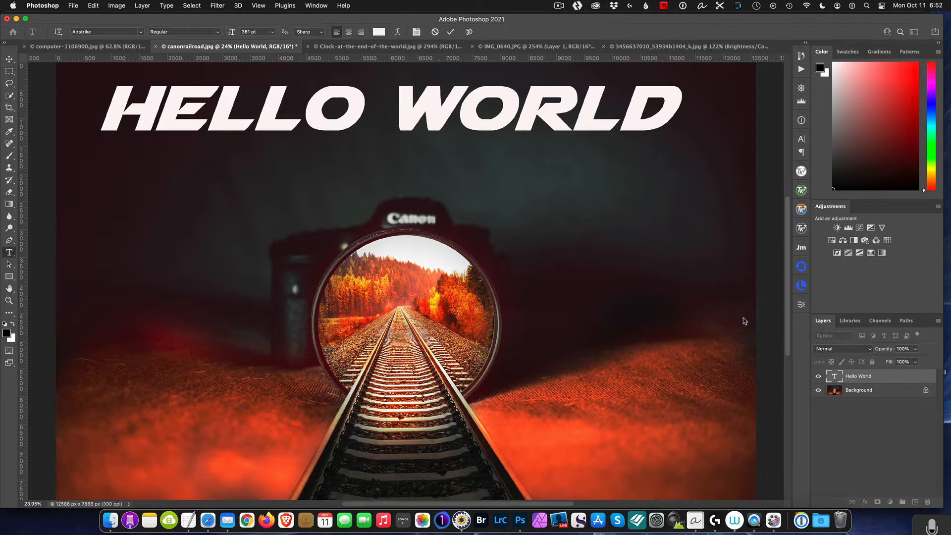
pyautogui.click(272, 32)
pyautogui.click(255, 63)
pyautogui.click(272, 32)
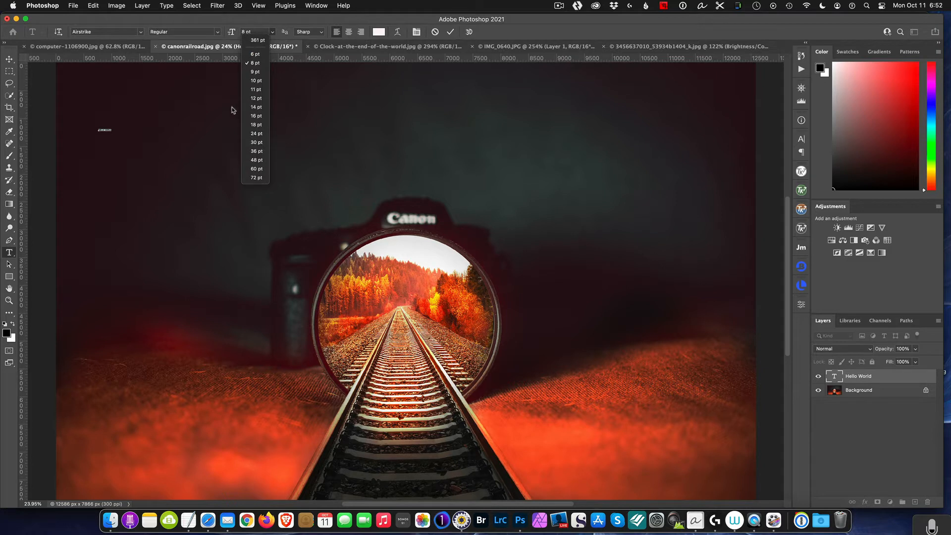
pyautogui.click(256, 125)
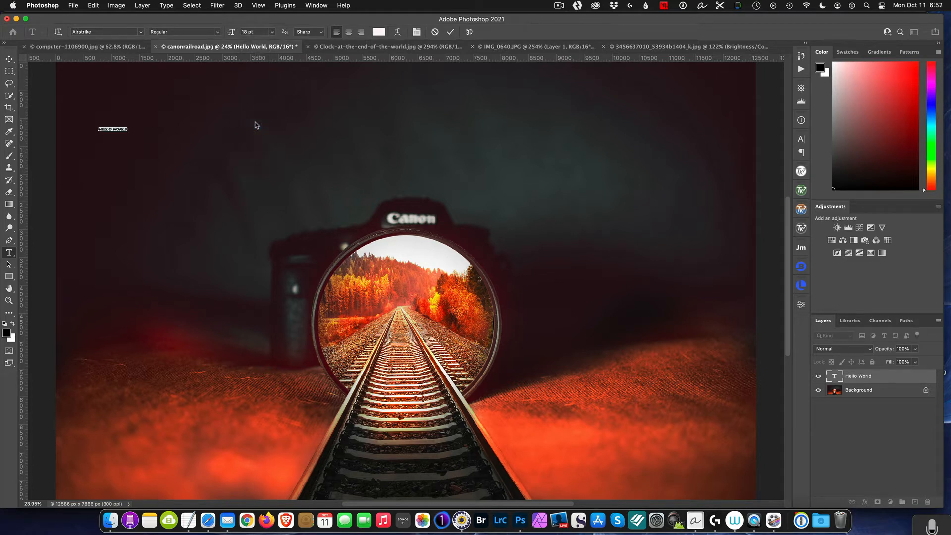
pyautogui.click(273, 32)
pyautogui.click(255, 177)
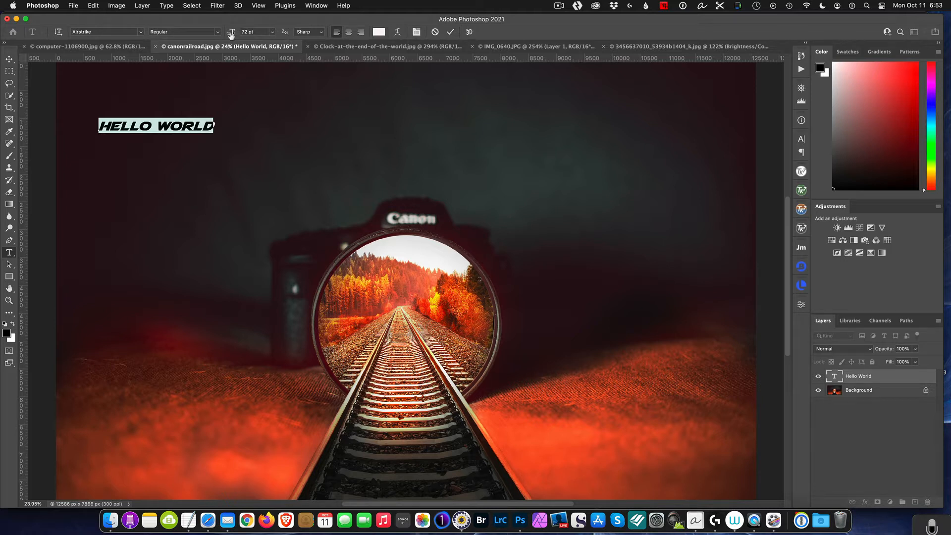
# Enlarge the Hello World text to 399 pt and move it slightly down and left above the camera.
pyautogui.moveTo(231, 34); pyautogui.dragTo(380, 65)
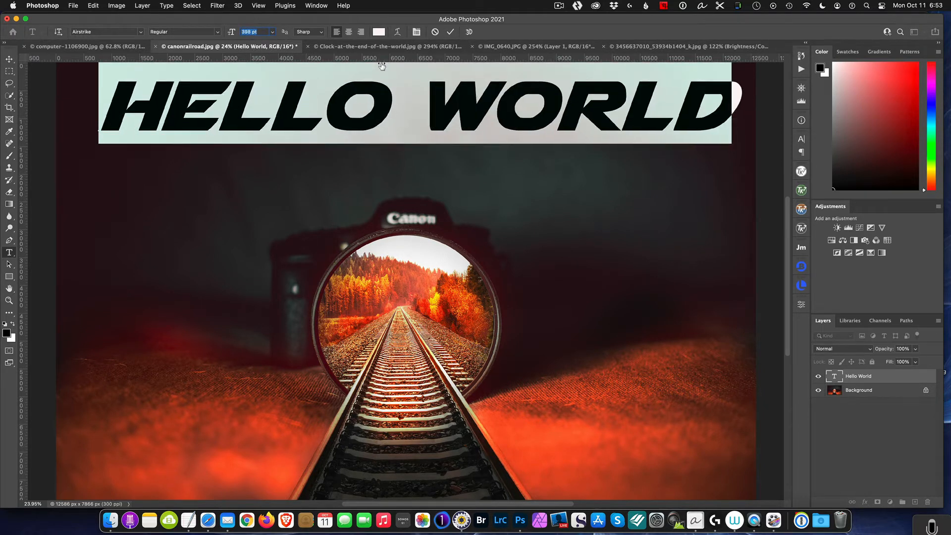
pyautogui.click(10, 59)
pyautogui.moveTo(347, 117)
pyautogui.mouseDown()
pyautogui.moveTo(331, 125)
pyautogui.moveTo(351, 123)
pyautogui.mouseUp()
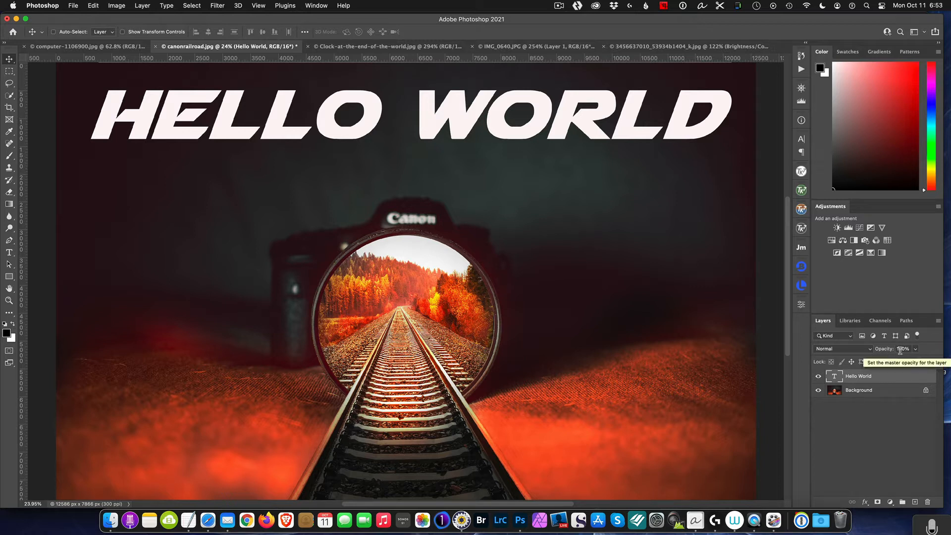
# Try the Hello World layer at 37% opacity and return it to 100%.
pyautogui.click(915, 350)
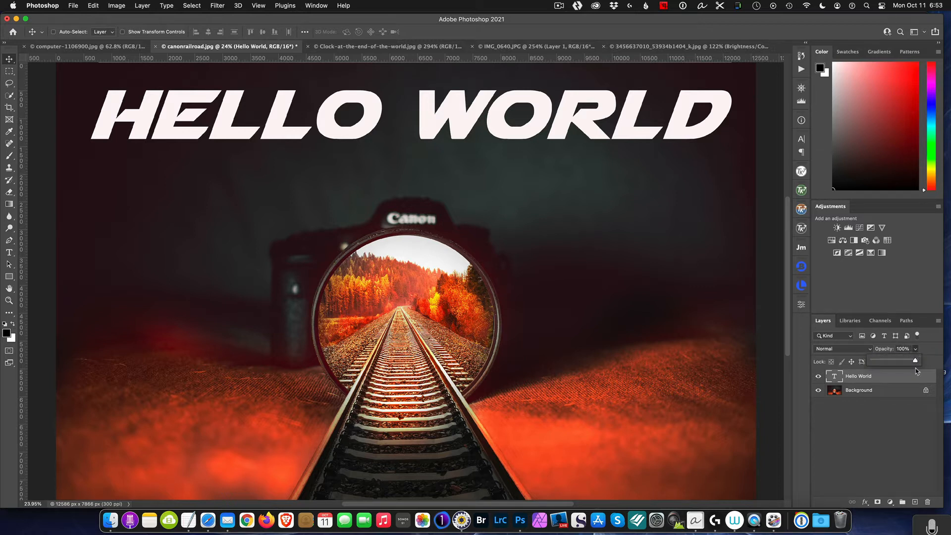
pyautogui.moveTo(914, 360); pyautogui.dragTo(889, 365)
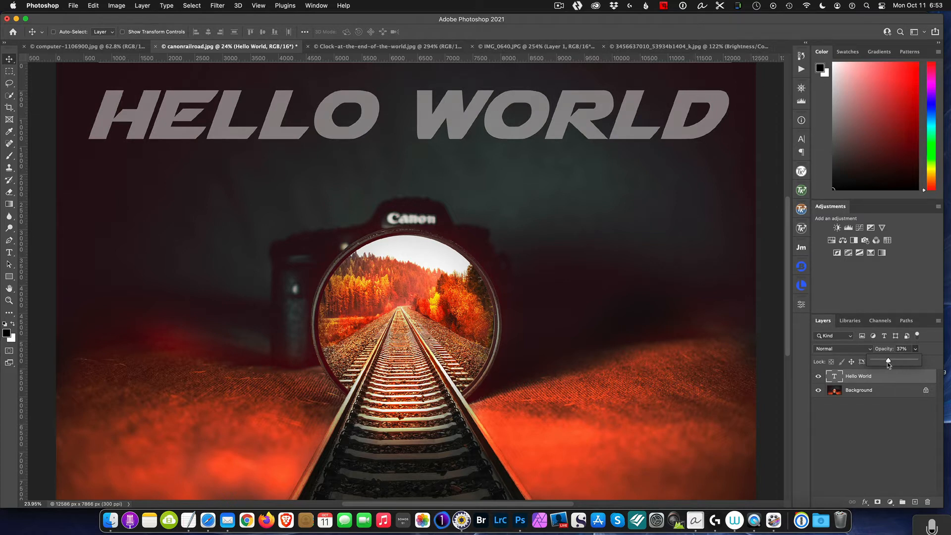
pyautogui.moveTo(889, 365); pyautogui.dragTo(916, 364)
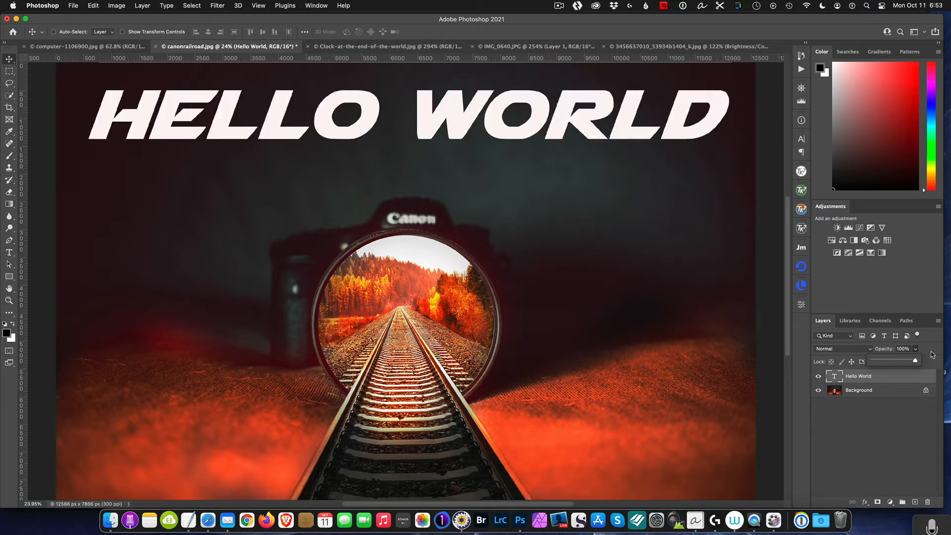
pyautogui.click(932, 354)
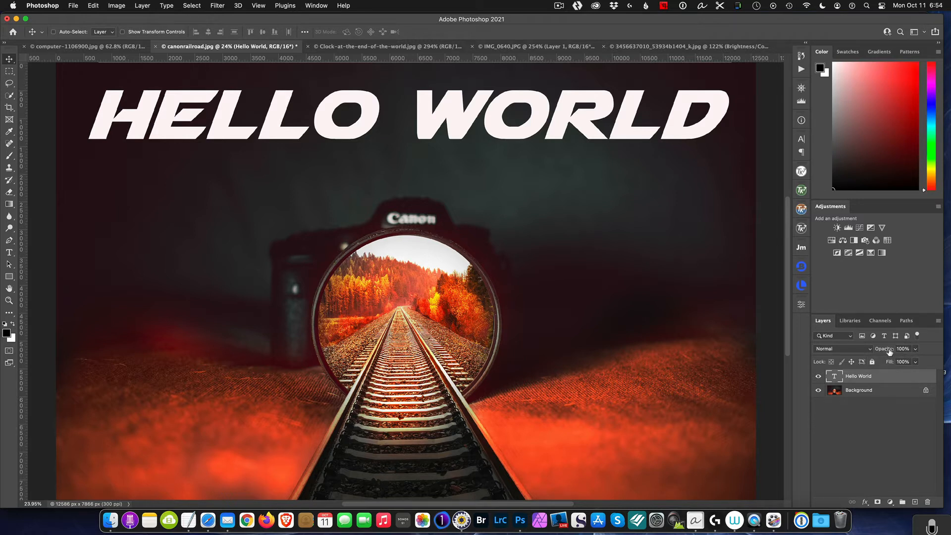
# Lower the Hello World layer's opacity to 28% and raise it back to 100%.
pyautogui.moveTo(889, 350); pyautogui.dragTo(856, 355)
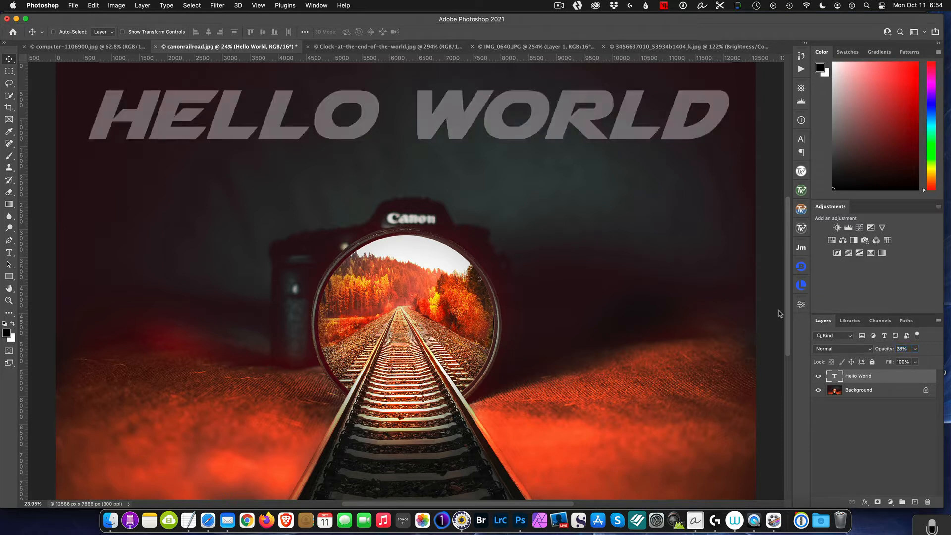
pyautogui.click(710, 318)
pyautogui.moveTo(880, 352); pyautogui.dragTo(927, 354)
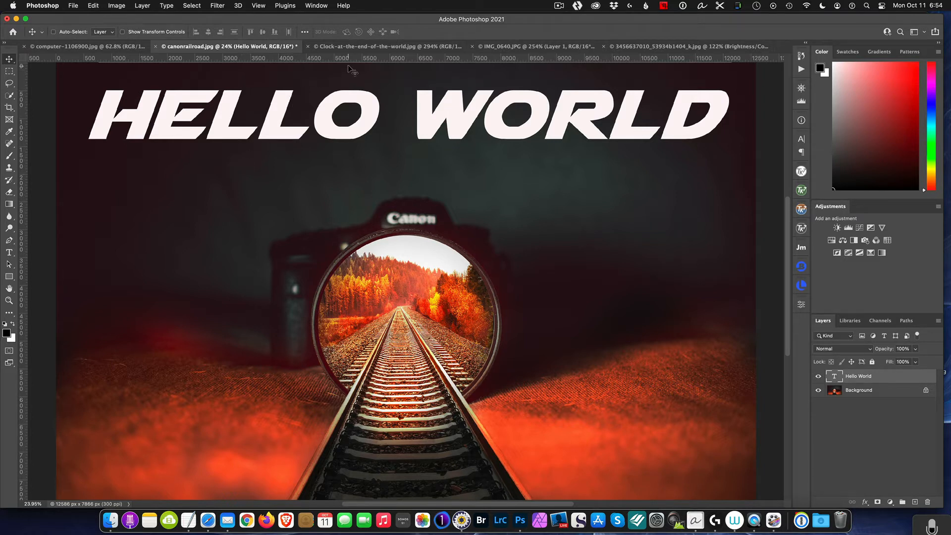
# Switch to Clock-at-the-end-of-the-world.jpg and view its Save for Web (Legacy) export settings, leaving without saving.
pyautogui.click(374, 48)
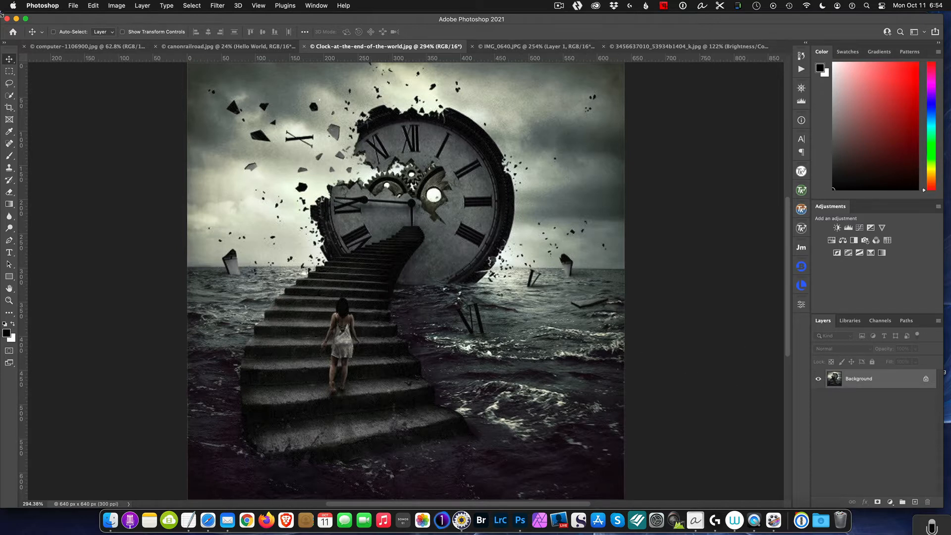
pyautogui.click(83, 5)
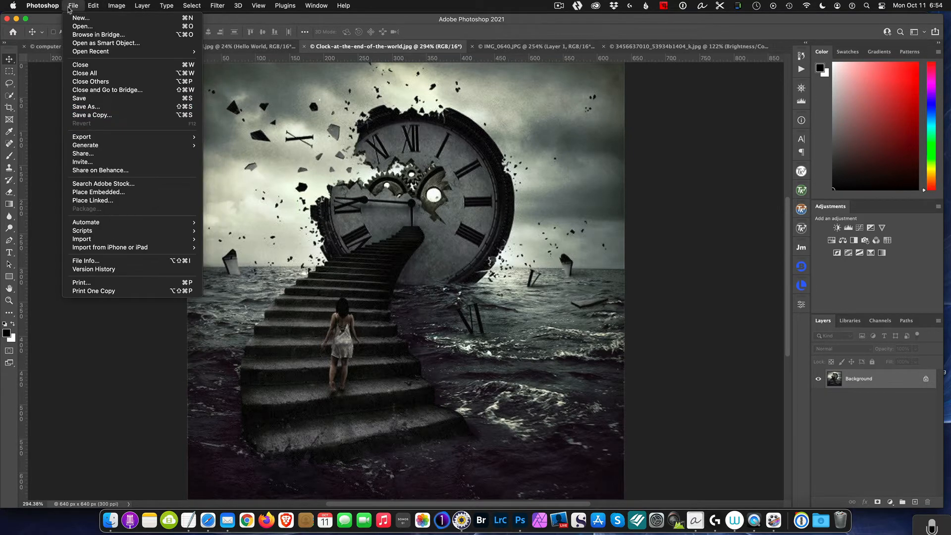
pyautogui.moveTo(101, 138)
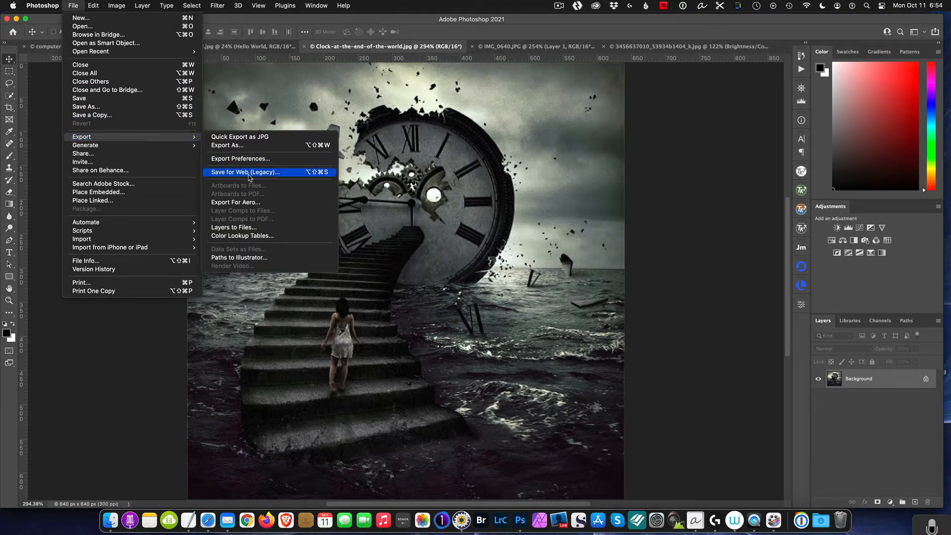
pyautogui.click(260, 172)
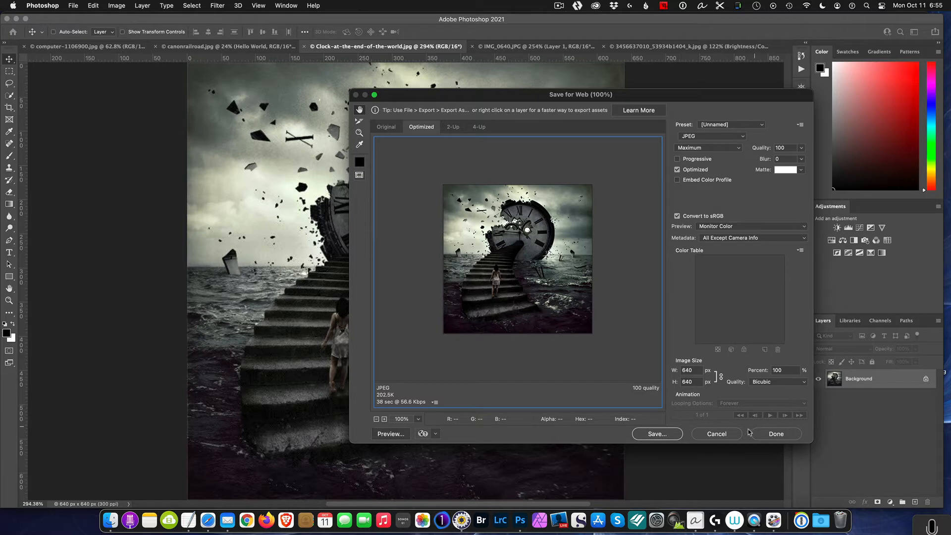
pyautogui.click(706, 435)
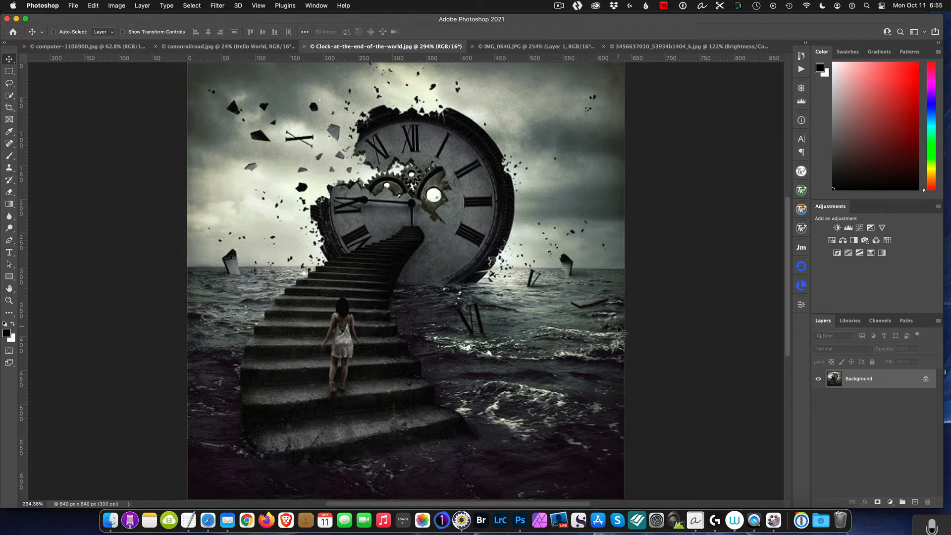
# Check the export commands offered for the Background layer and open the Export preferences.
pyautogui.rightClick(869, 379)
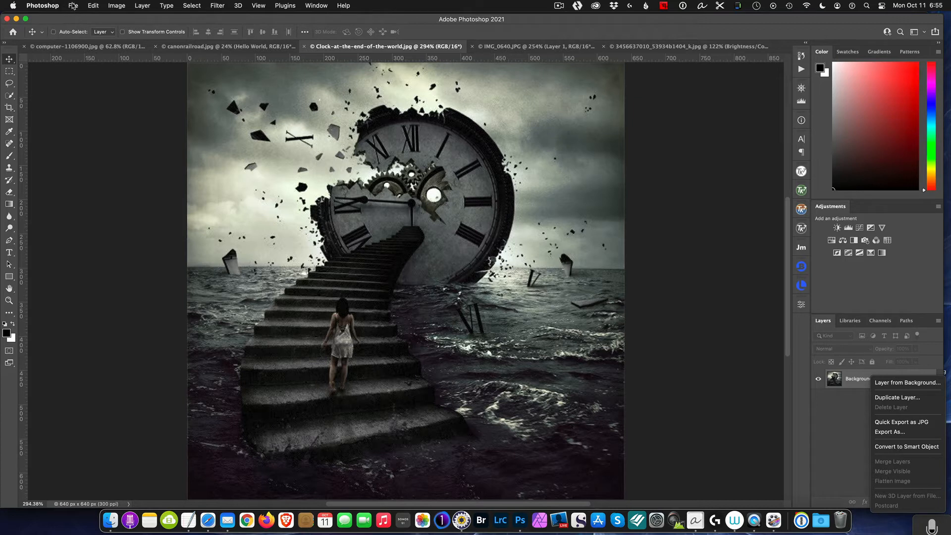
pyautogui.click(44, 6)
pyautogui.click(43, 6)
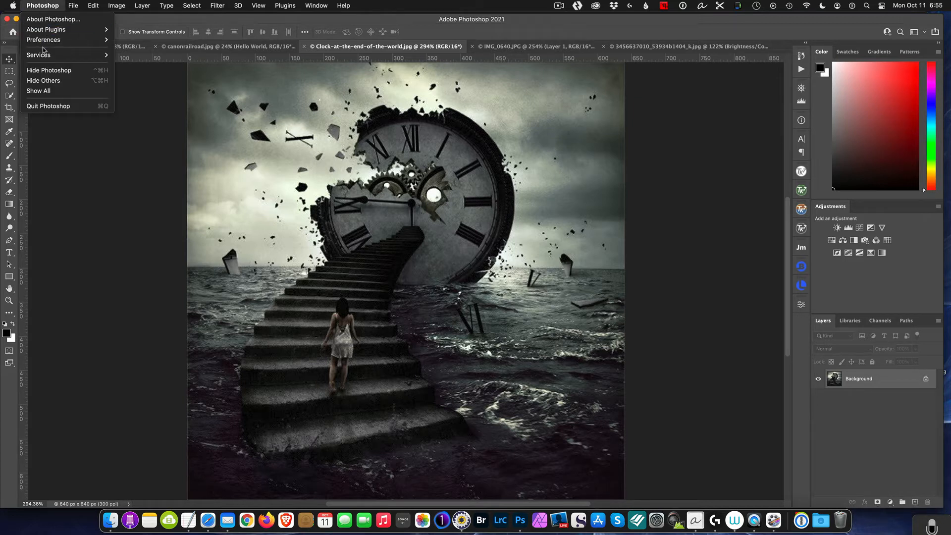
pyautogui.moveTo(47, 45)
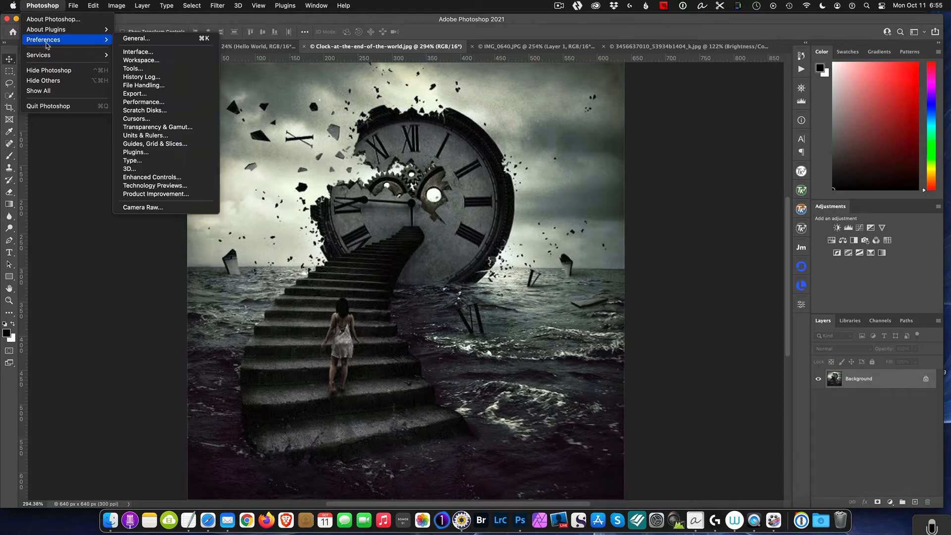
pyautogui.click(147, 94)
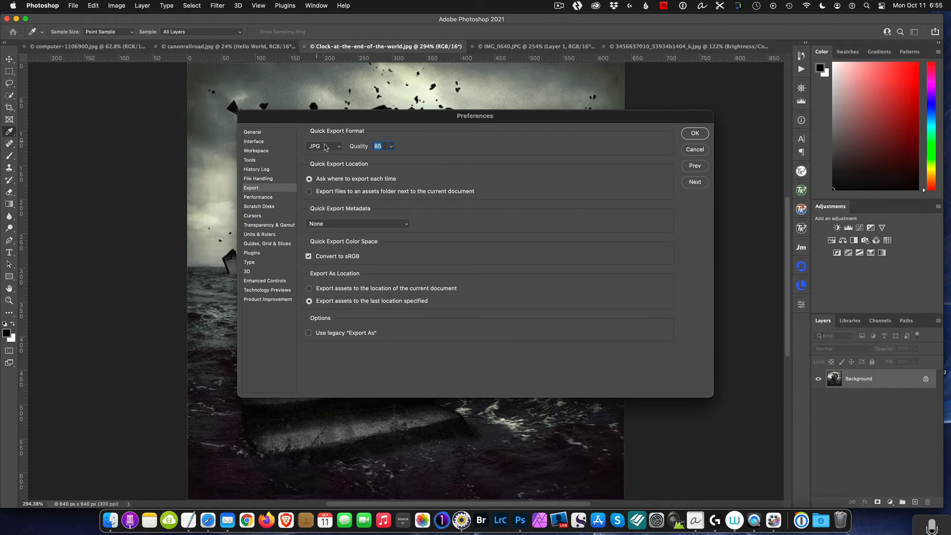
# Examine the Quick Export format, JPG quality and location options in the preferences, and cancel without saving changes.
pyautogui.click(339, 147)
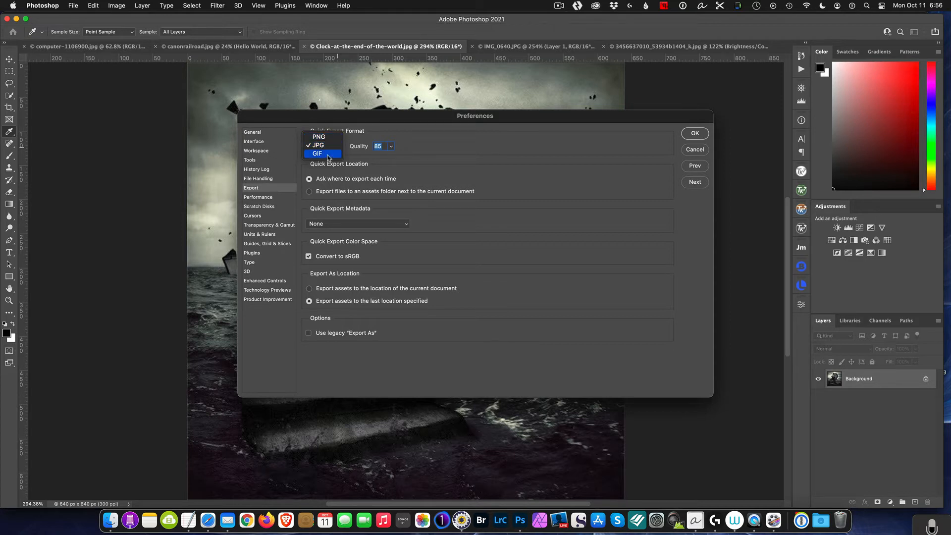
pyautogui.click(376, 148)
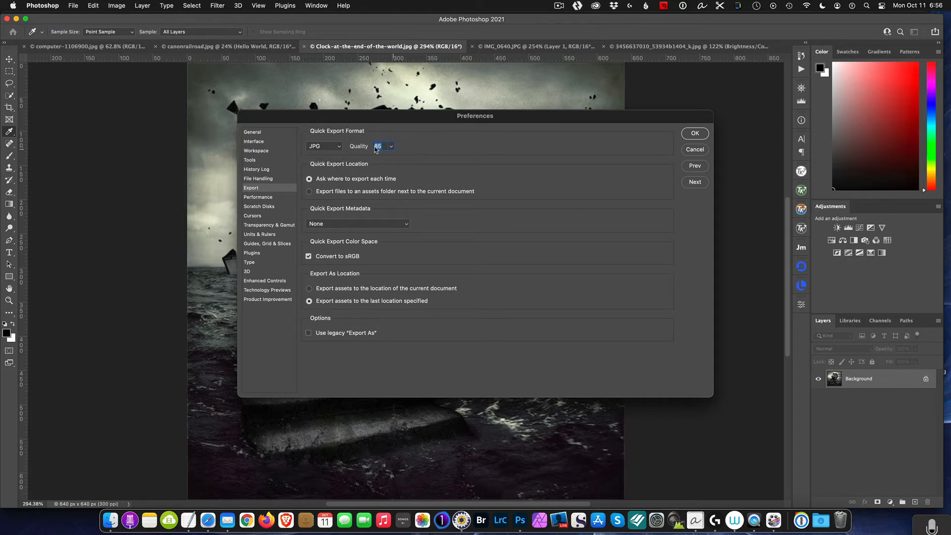
pyautogui.click(391, 147)
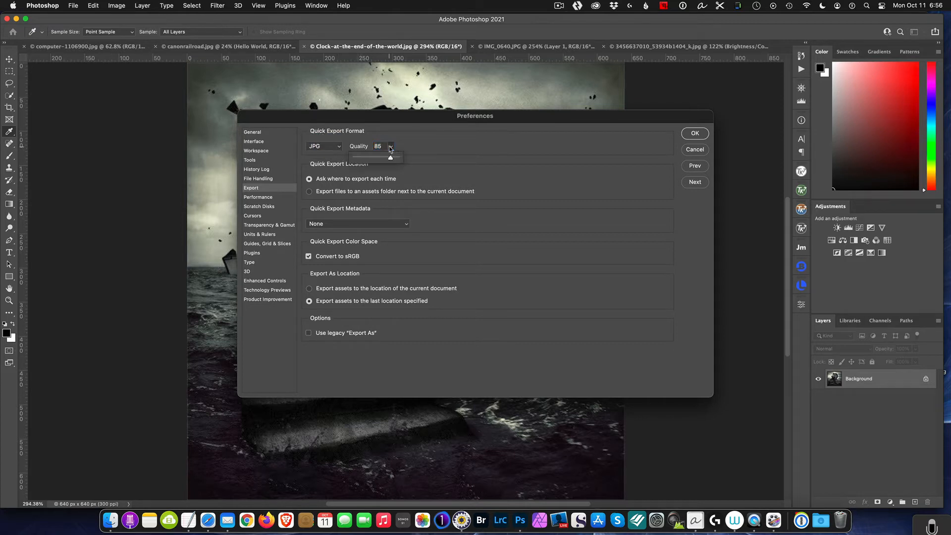
pyautogui.click(439, 147)
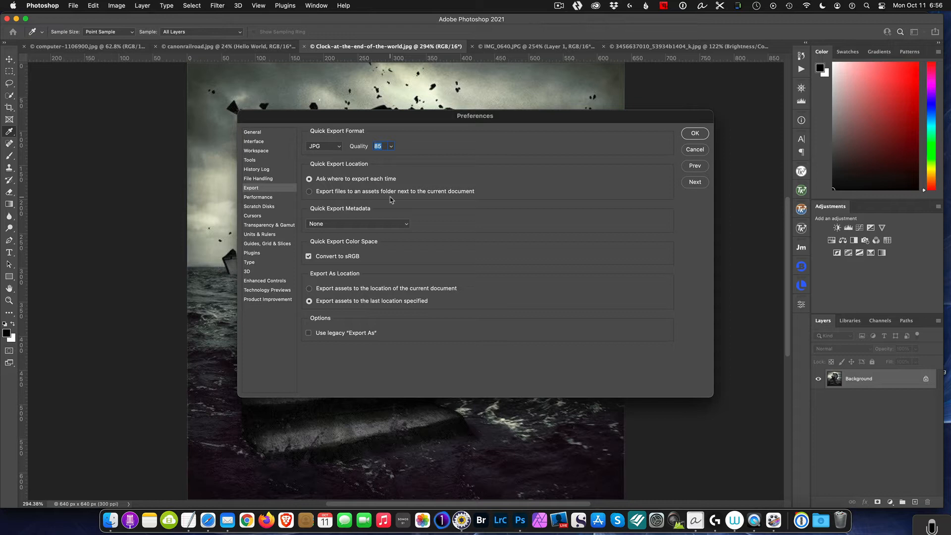
pyautogui.click(309, 192)
pyautogui.click(309, 179)
pyautogui.click(688, 149)
pyautogui.press('v')
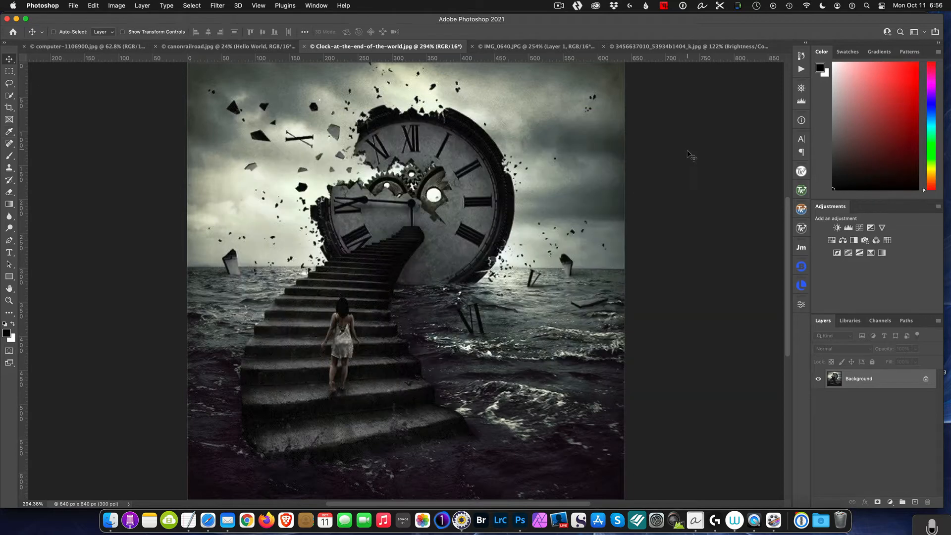
# View the Background layer's Quick Export as JPG and Export As commands without running either.
pyautogui.rightClick(880, 382)
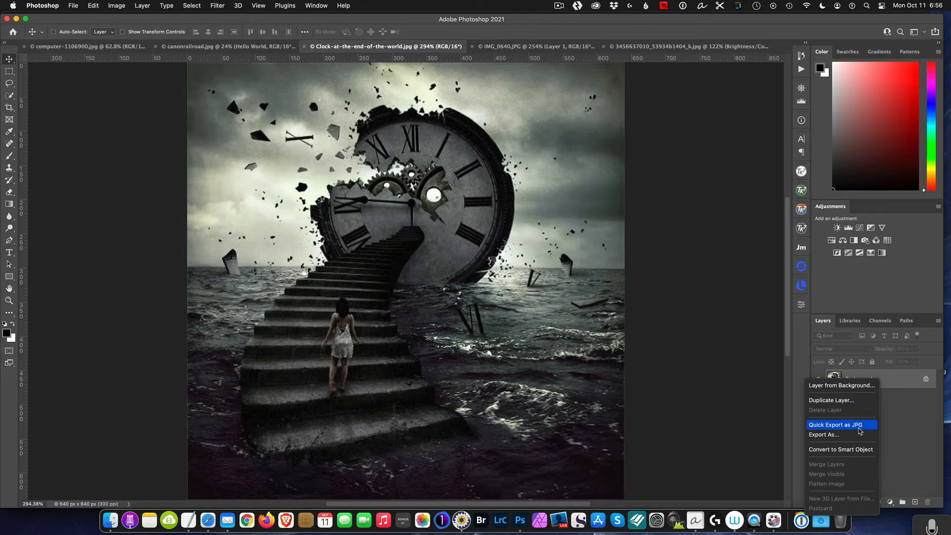
pyautogui.click(693, 225)
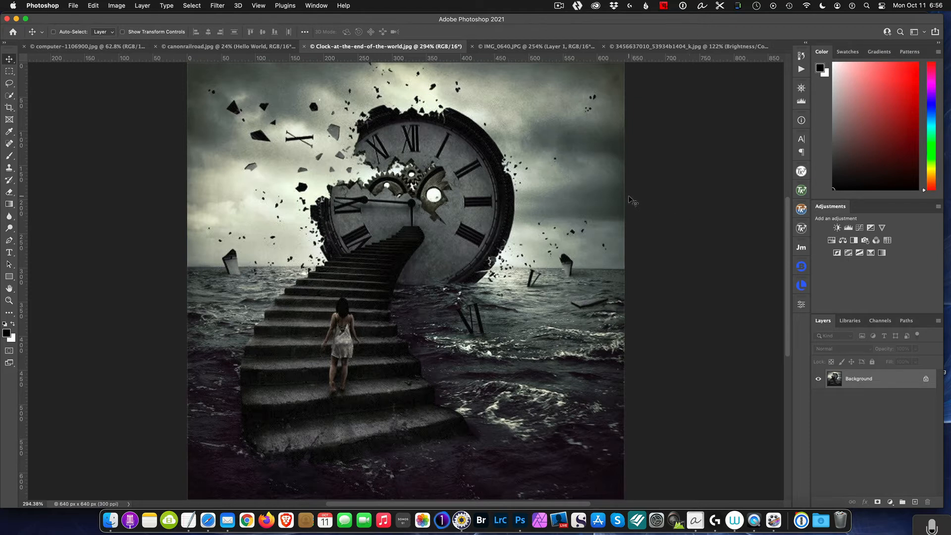
# In IMG_0640.JPG, show the emoji on Layer 1 and place a duplicate of it at the lens's upper-left edge.
pyautogui.click(535, 46)
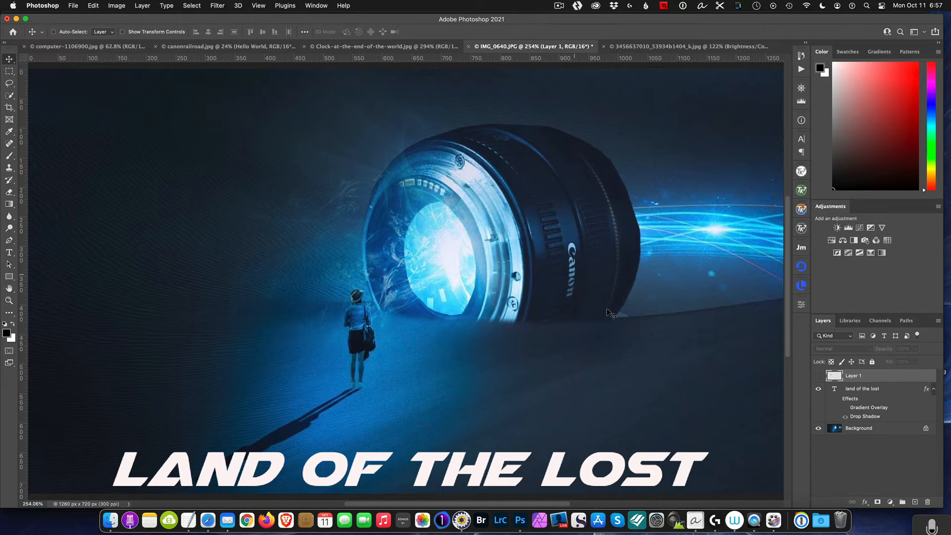
pyautogui.click(818, 376)
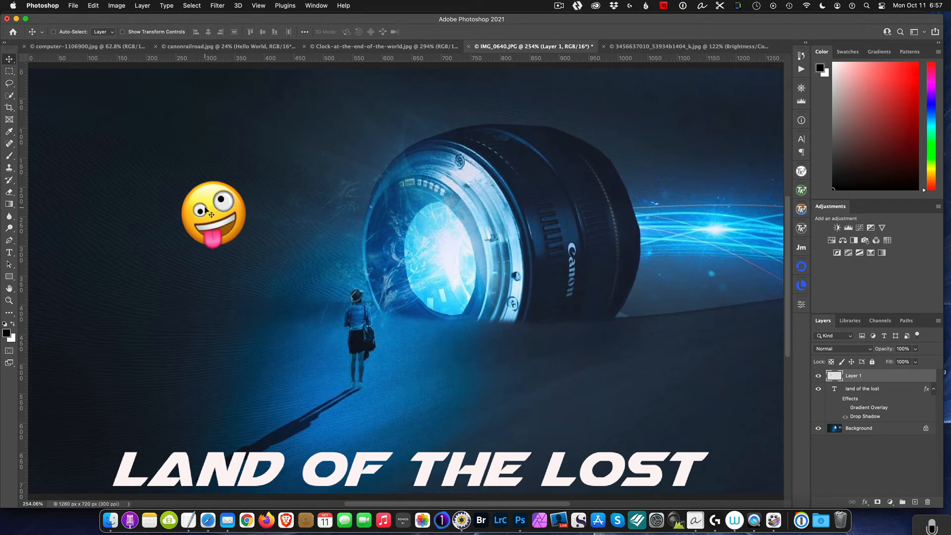
pyautogui.moveTo(202, 201); pyautogui.dragTo(372, 133)
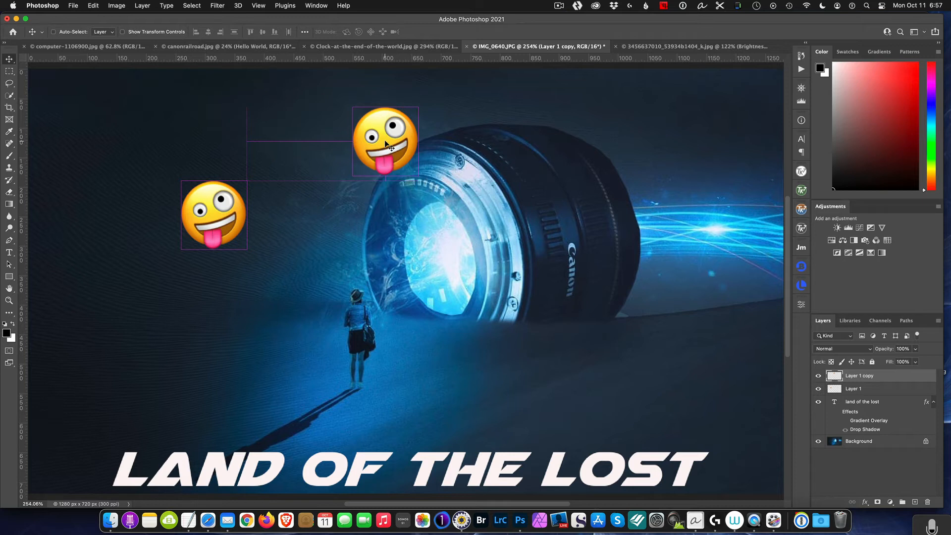
# Place three more emoji copies to the right of and below the lens, and duplicate the "land of the lost" text above the original.
pyautogui.moveTo(386, 145); pyautogui.dragTo(749, 133)
pyautogui.moveTo(724, 141); pyautogui.dragTo(603, 377)
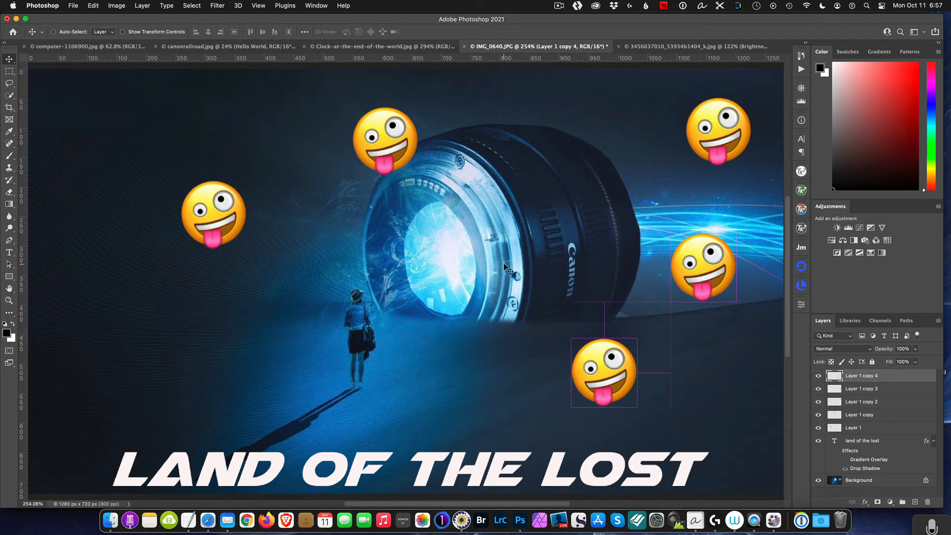
pyautogui.click(880, 441)
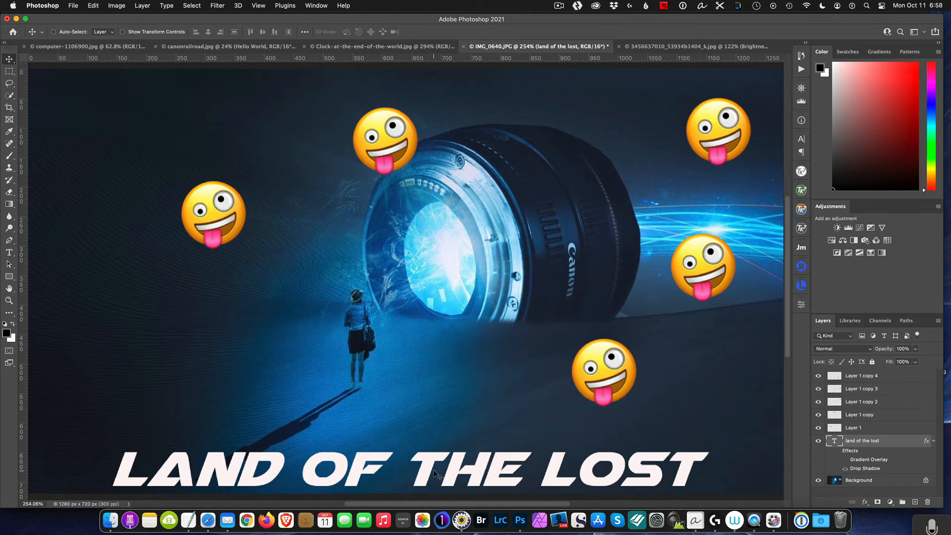
pyautogui.moveTo(435, 473); pyautogui.dragTo(389, 346)
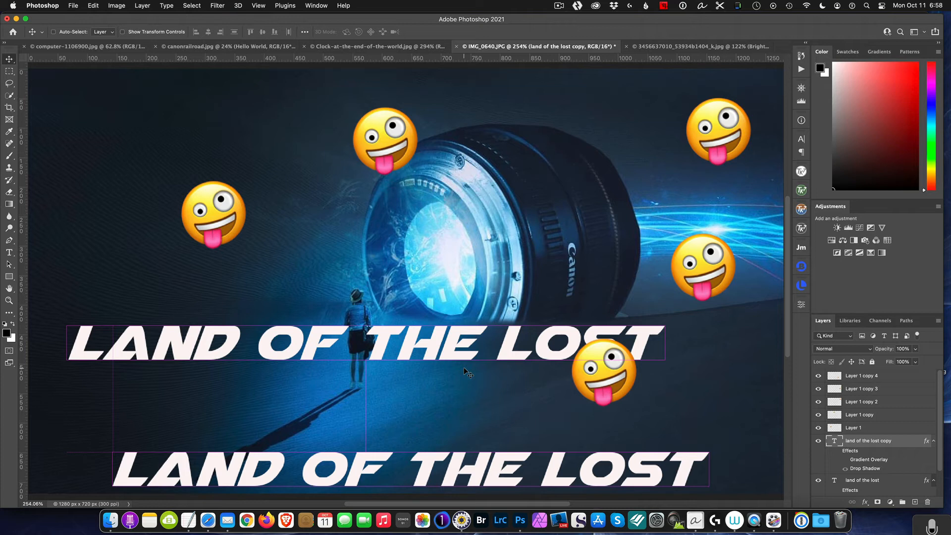
pyautogui.click(674, 49)
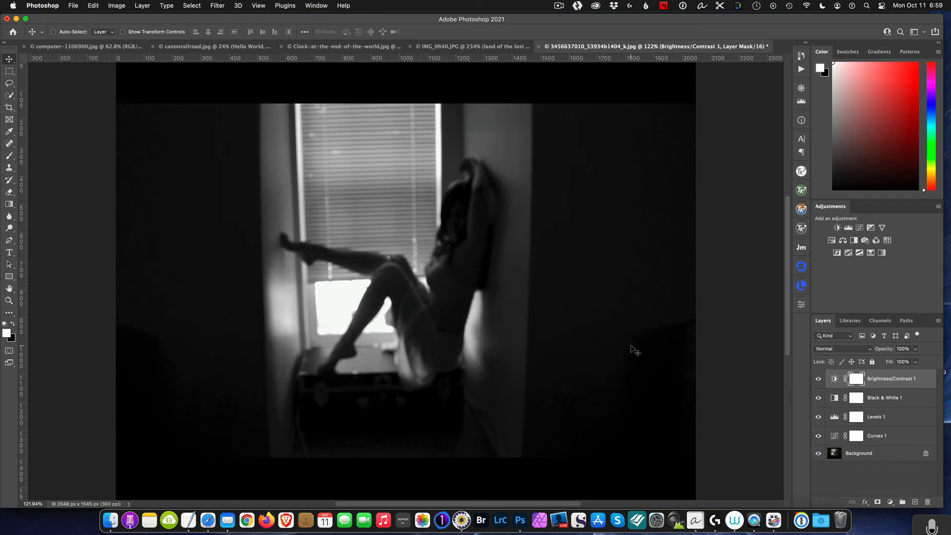
pyautogui.press('super')
pyautogui.press('super+alt+shift+e')
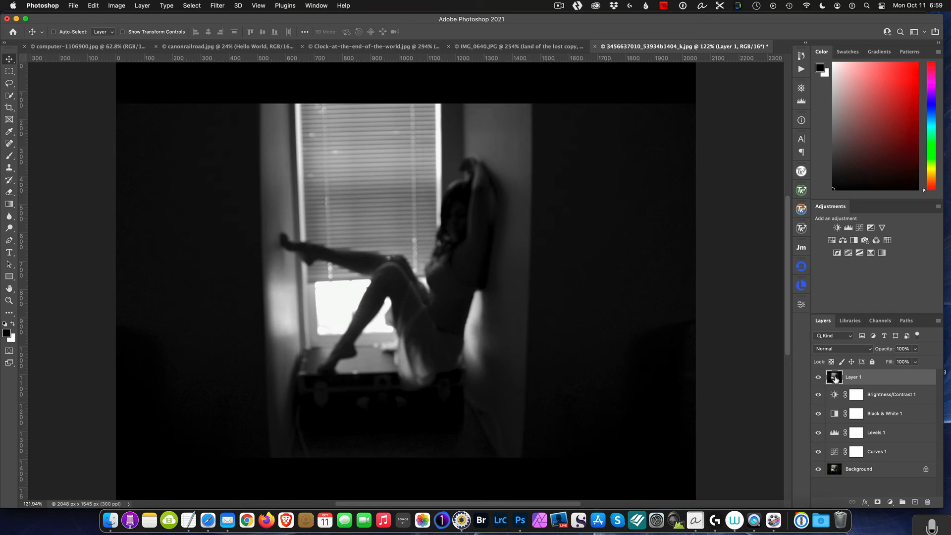
pyautogui.doubleClick(860, 377)
pyautogui.write('Stamped')
pyautogui.click(905, 376)
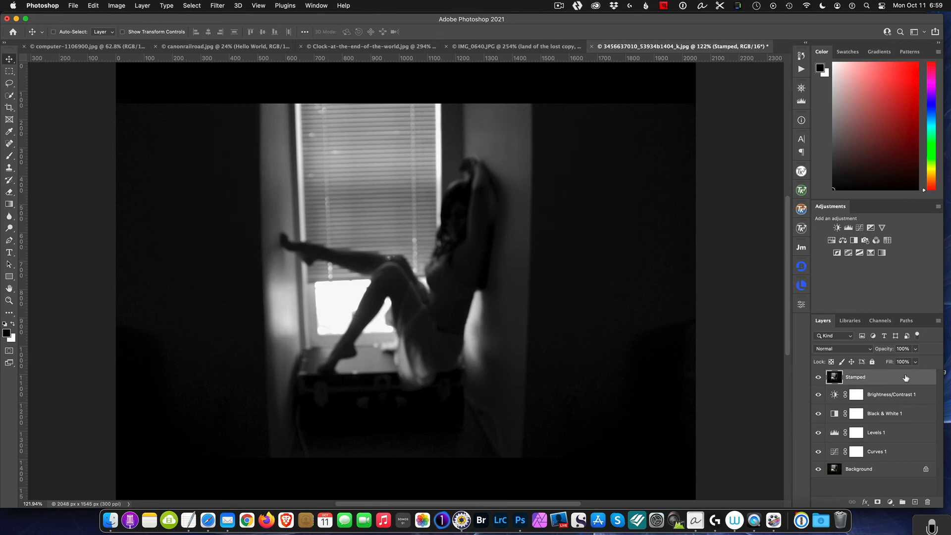
# View the layer commands offered for the Stamped layer without running any, and keep that layer selected.
pyautogui.rightClick(863, 378)
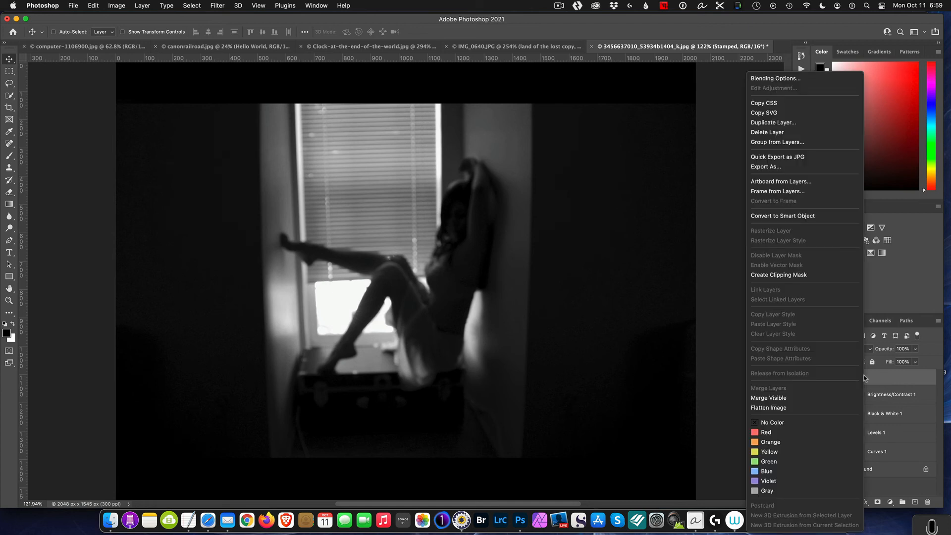
pyautogui.rightClick(899, 378)
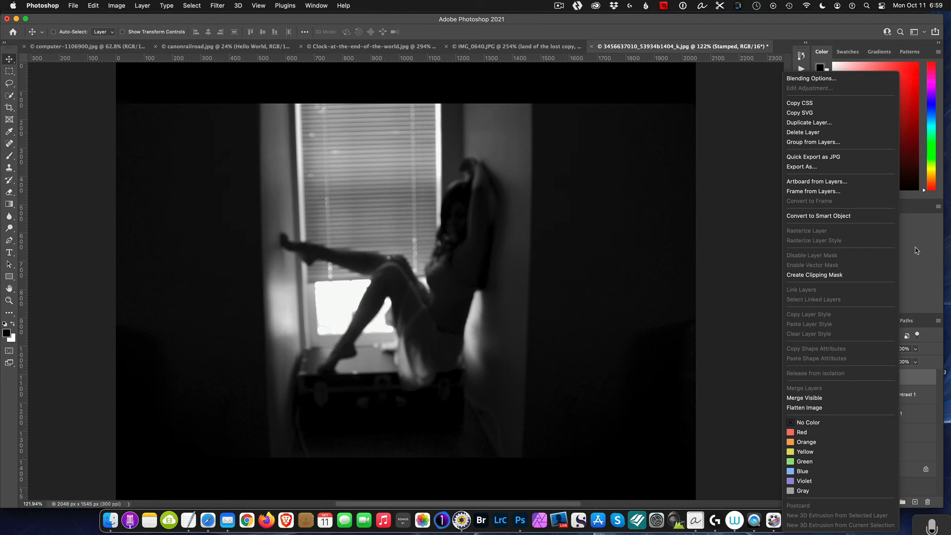
pyautogui.press('Escape')
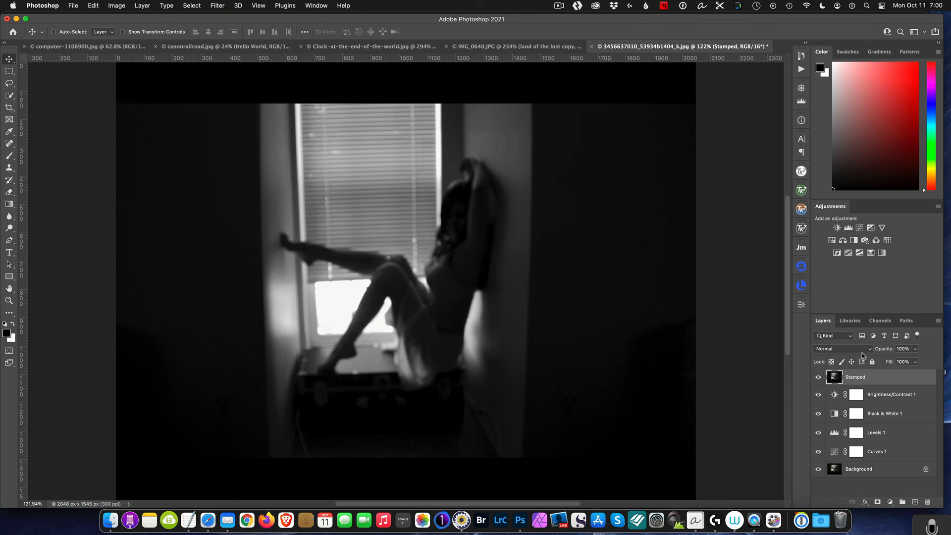
pyautogui.click(883, 396)
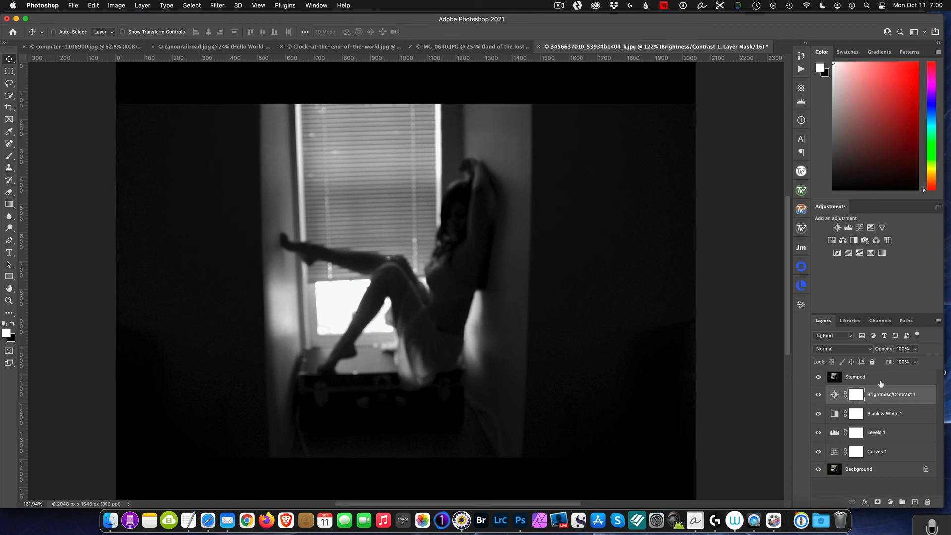
pyautogui.click(880, 382)
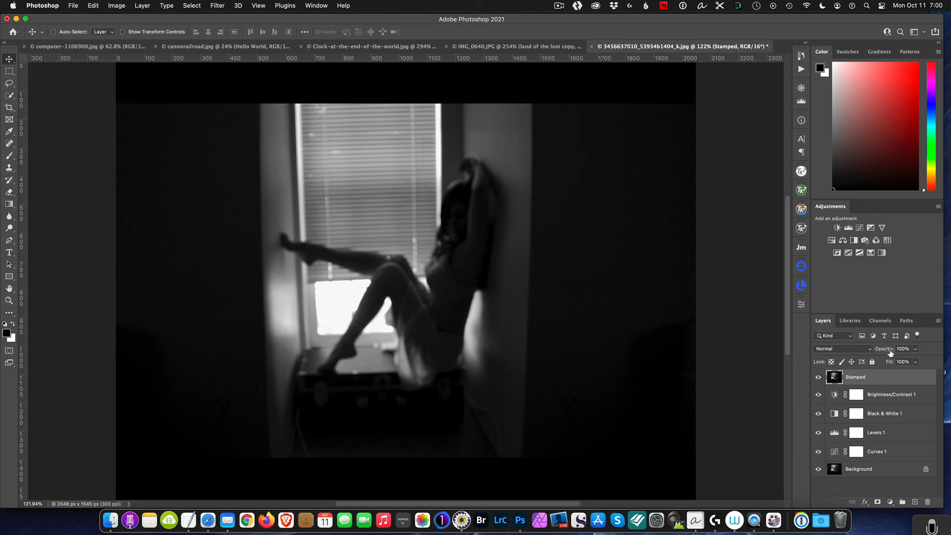
# Hide the Background layer and lower the Stamped layer's opacity to 61%.
pyautogui.click(817, 469)
pyautogui.moveTo(889, 352); pyautogui.dragTo(873, 351)
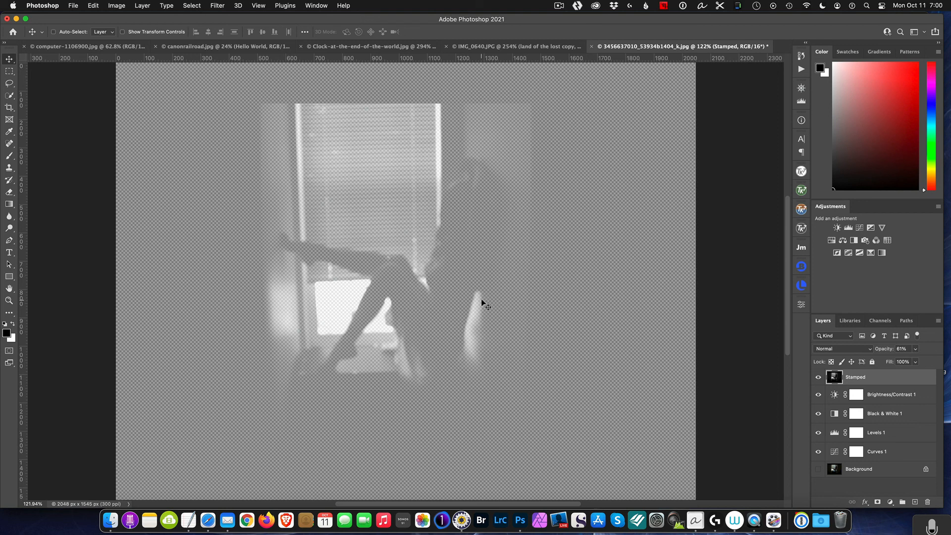
pyautogui.click(562, 5)
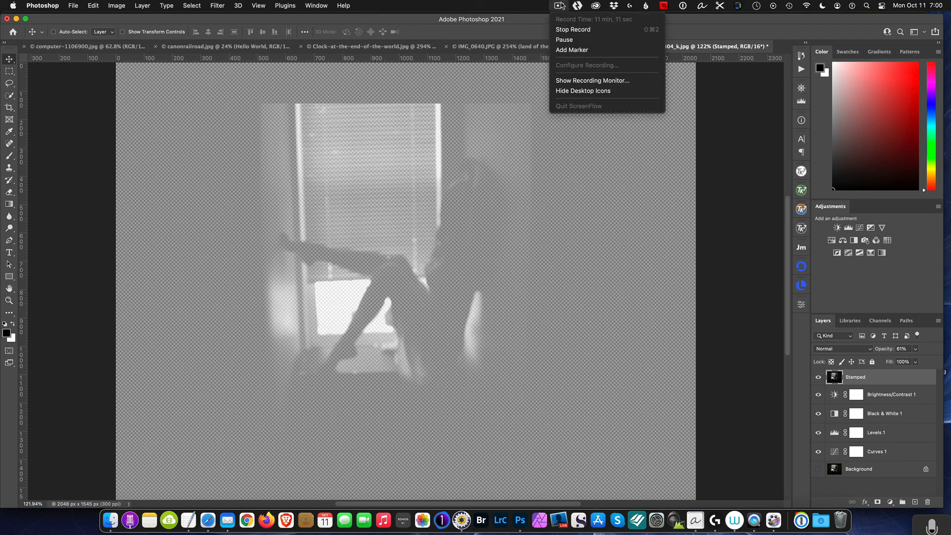